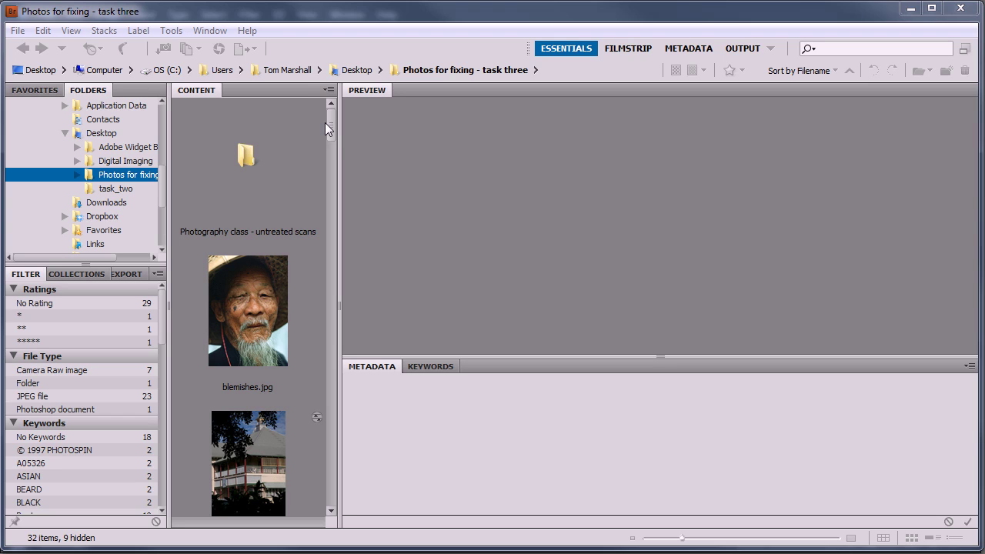
Open crooked shot.jpg from the Photos for fixing - task three folder in Photoshop.
drag(331, 131, 333, 196)
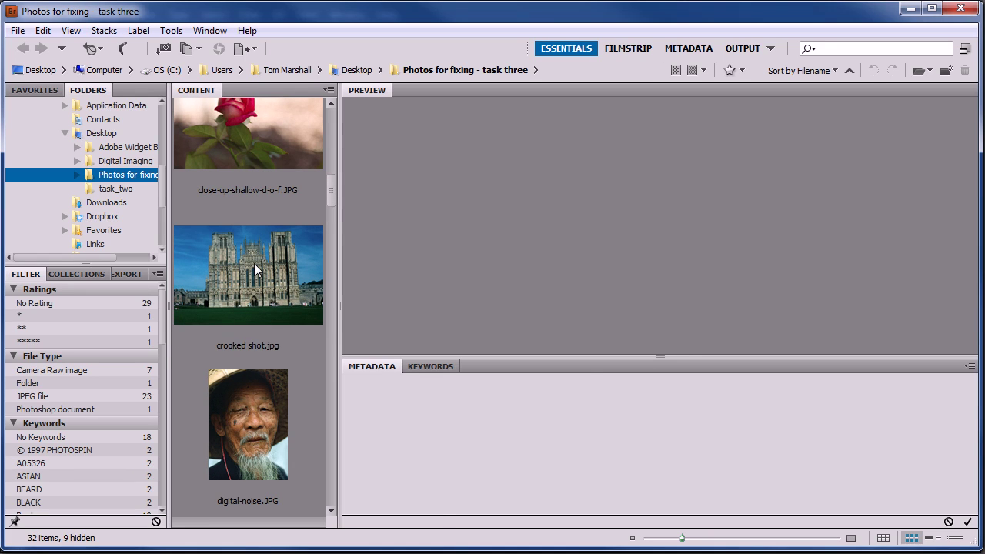
click(259, 287)
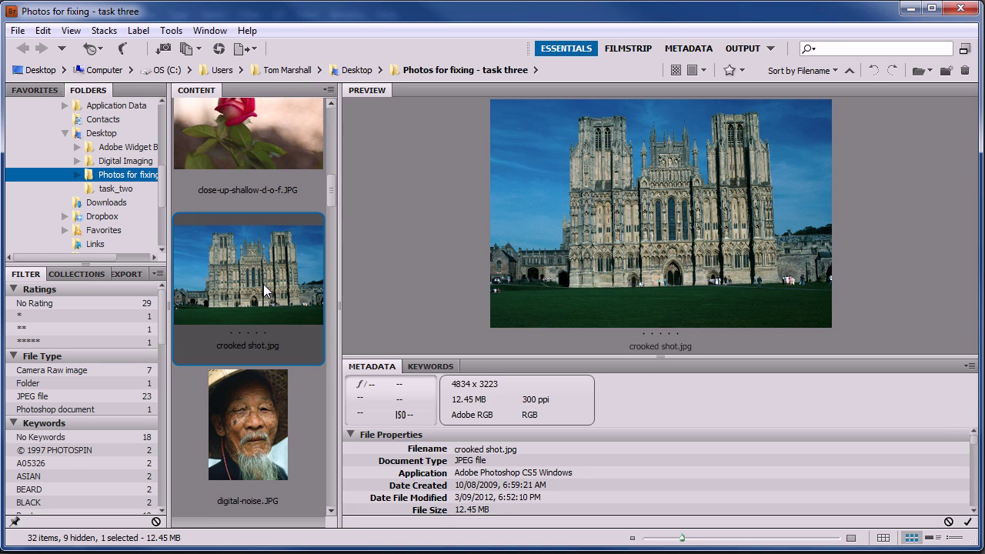
double_click(265, 289)
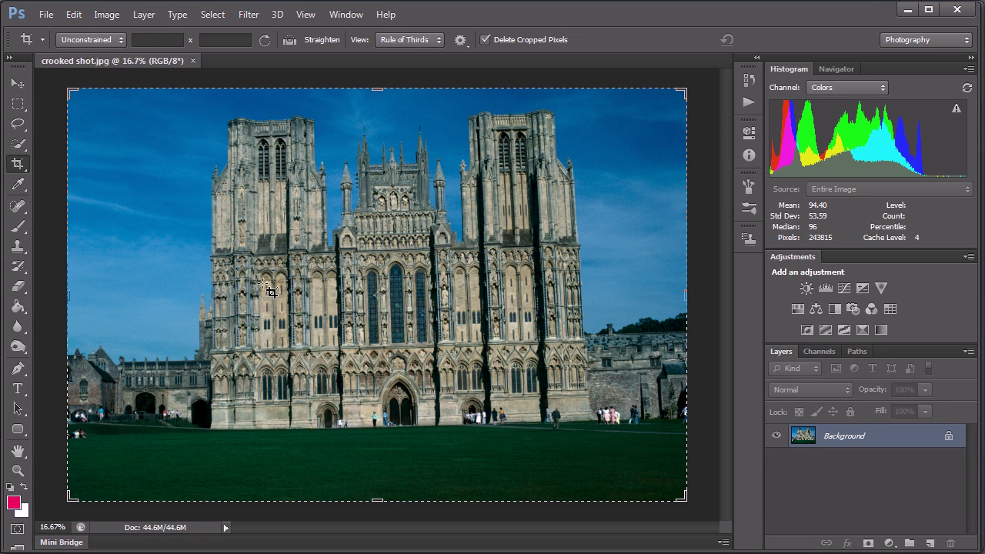
Start a crop around the whole cathedral photo with the Crop tool and set its overlay to Grid.
click(17, 83)
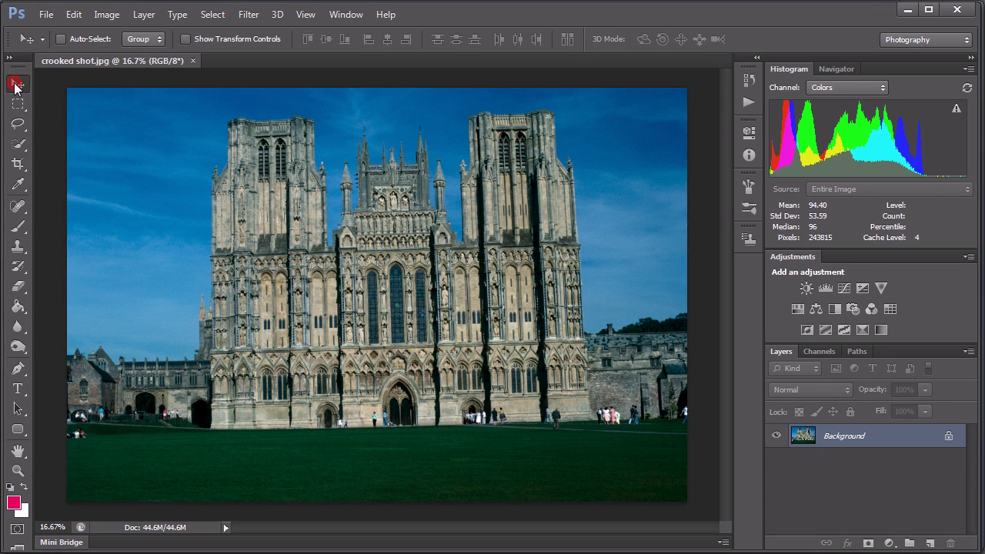
click(18, 165)
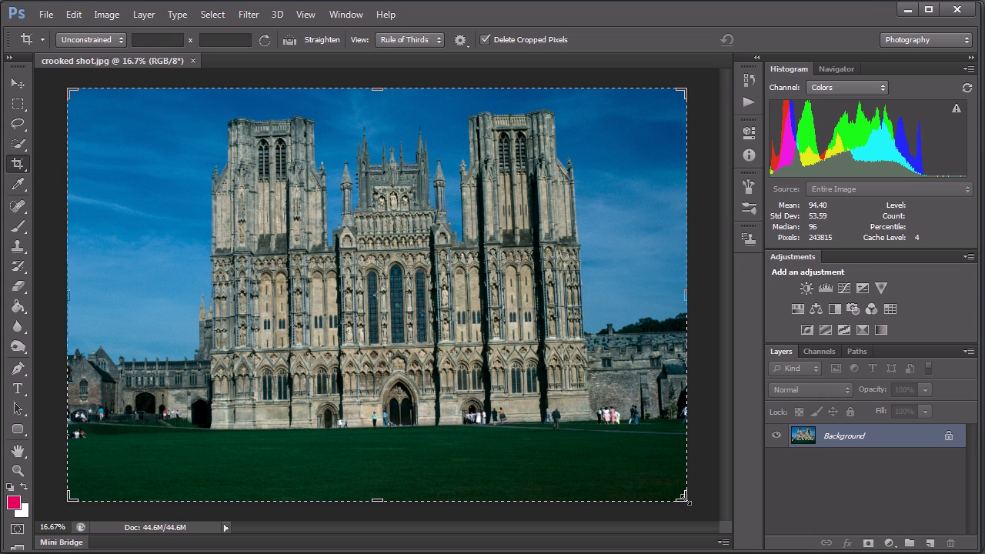
drag(684, 500, 684, 500)
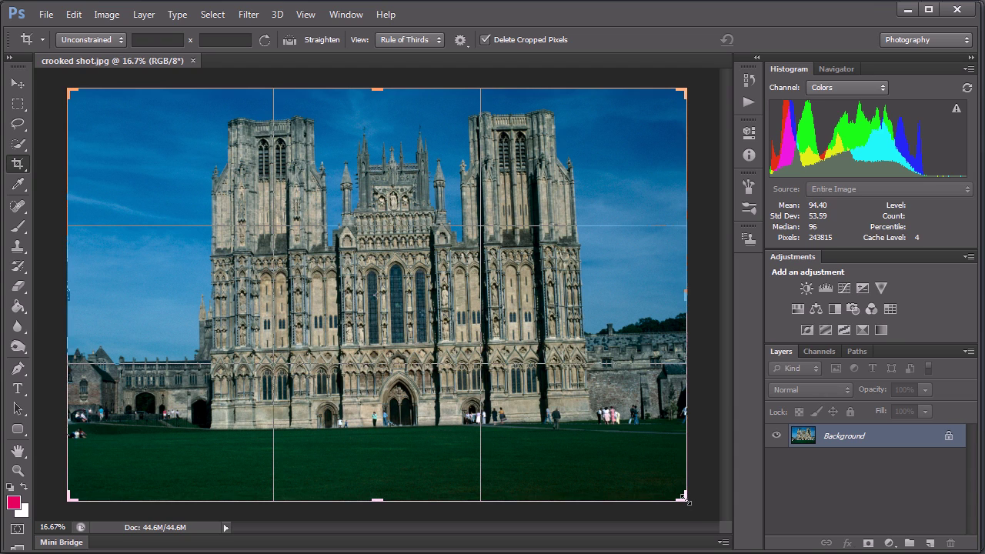
mouse_move(686, 500)
mouse_down()
mouse_move(682, 487)
mouse_move(608, 482)
mouse_move(653, 373)
mouse_move(671, 439)
mouse_move(699, 468)
mouse_move(687, 501)
mouse_up()
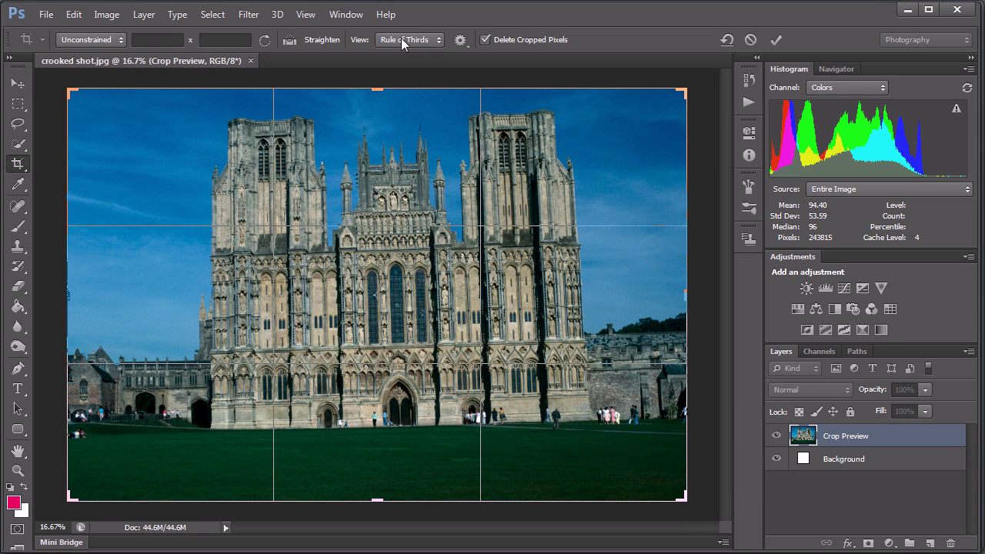
click(440, 41)
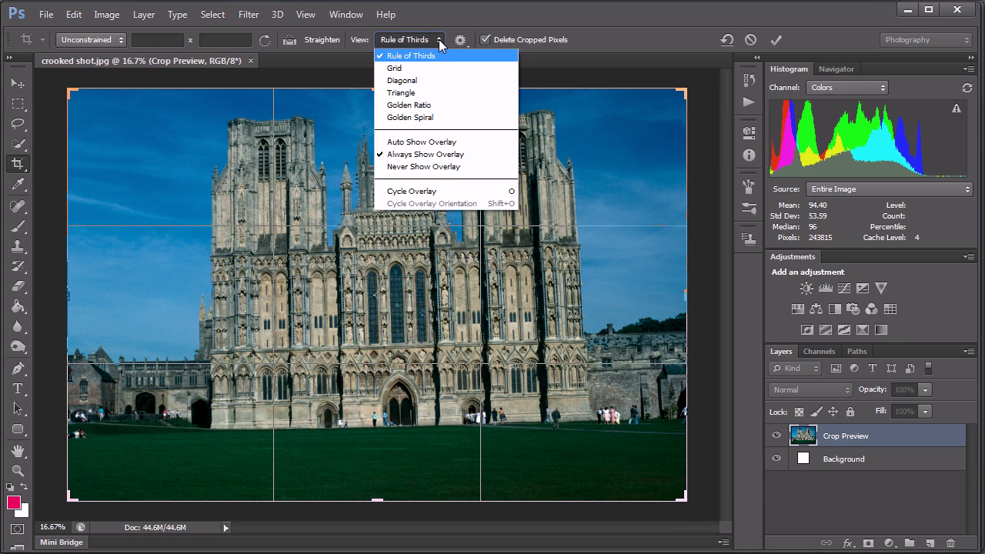
click(393, 69)
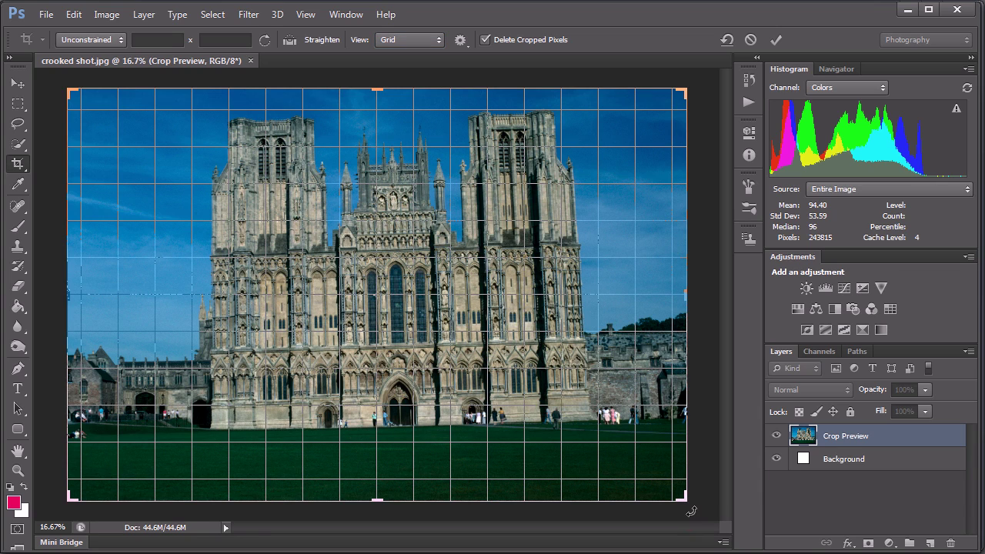
Straighten the cathedral against the grid by rotating and repositioning the photo within the crop frame, and apply the crop.
mouse_move(693, 511)
mouse_down()
mouse_move(696, 504)
mouse_move(699, 527)
mouse_up()
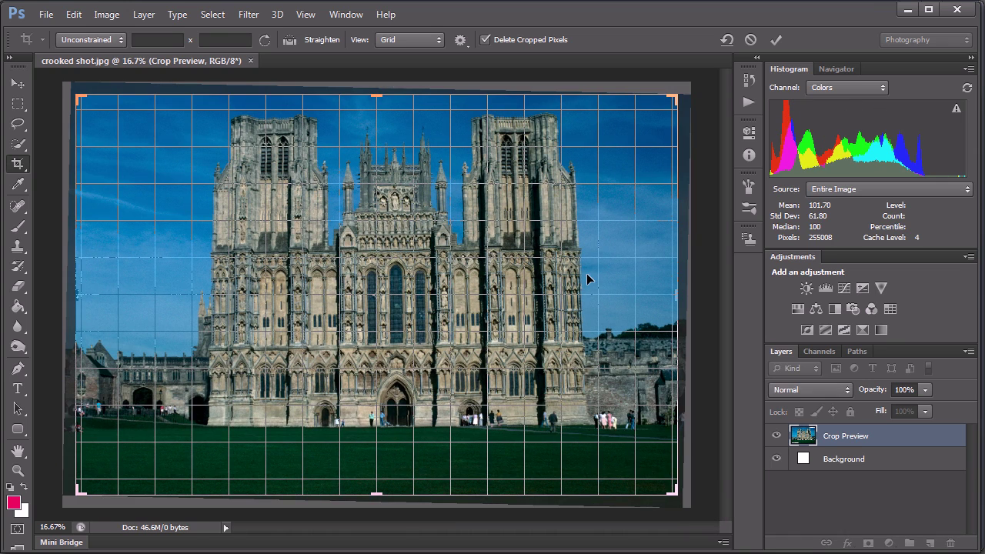
drag(606, 278, 608, 298)
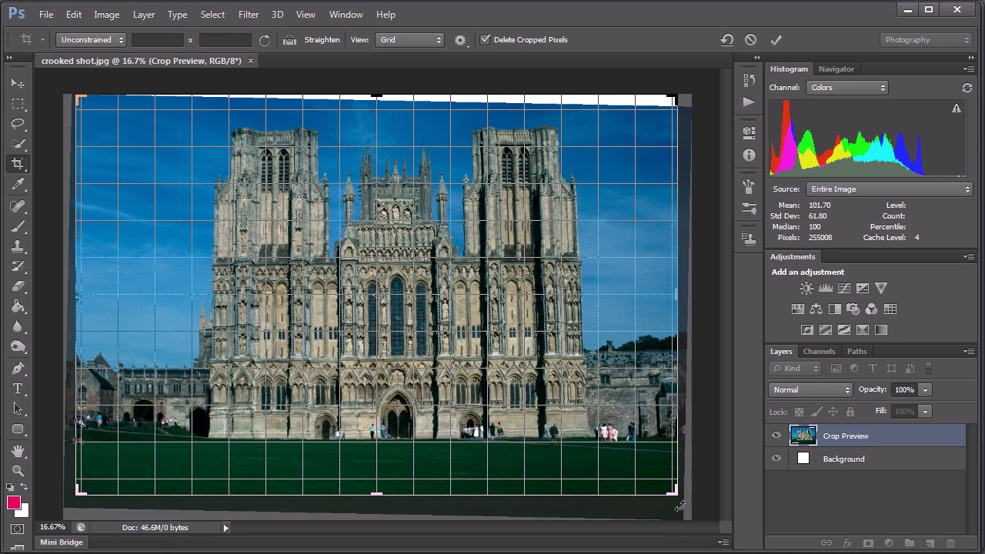
drag(677, 509, 706, 466)
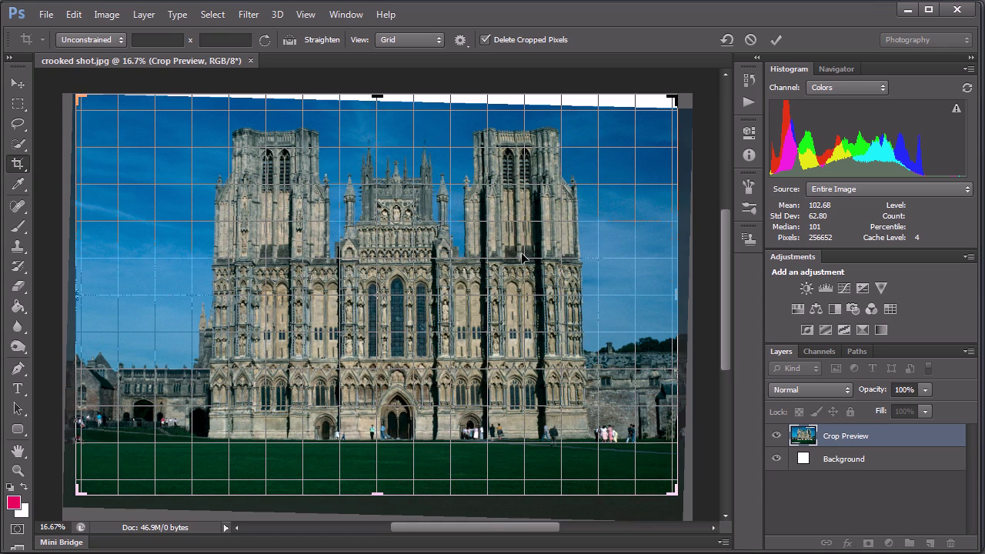
drag(614, 230, 613, 223)
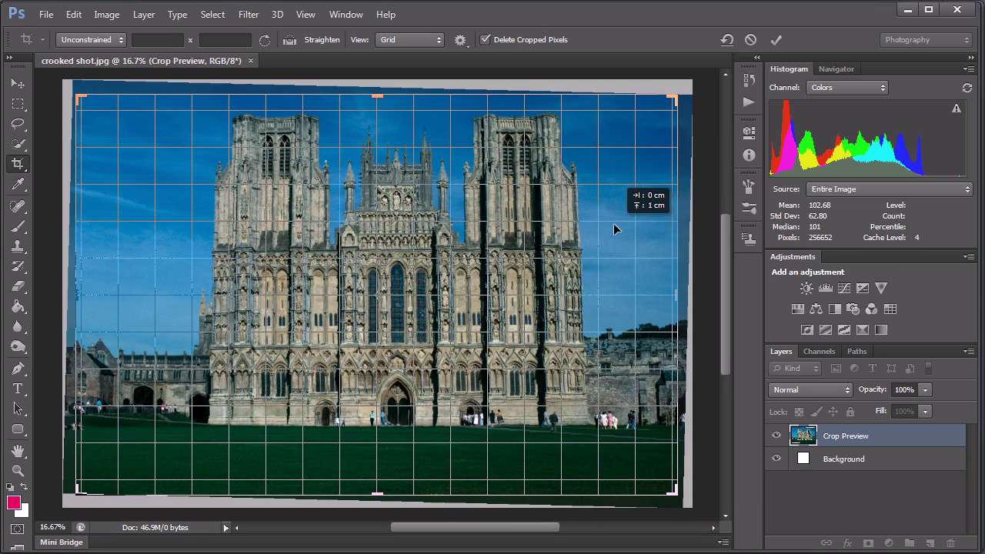
drag(615, 229, 615, 227)
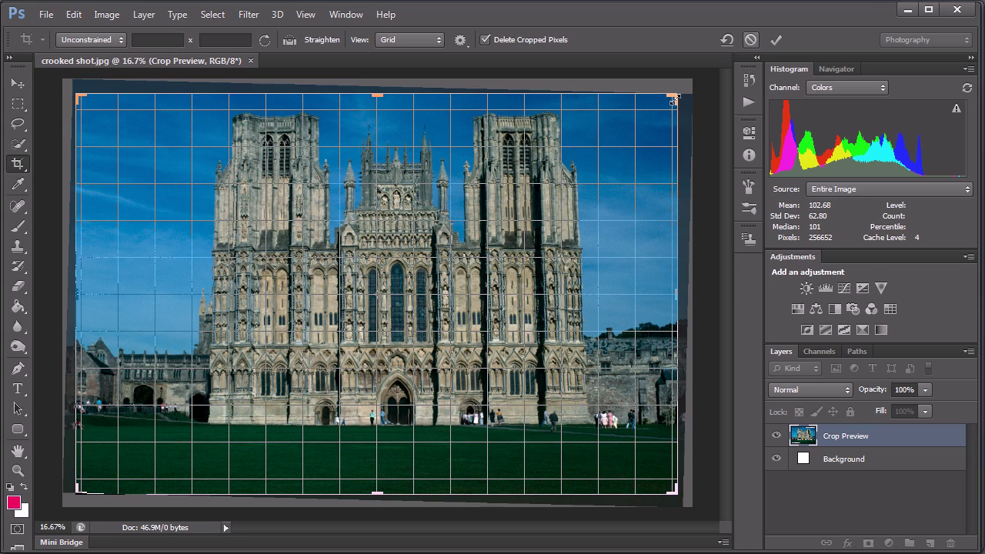
click(775, 41)
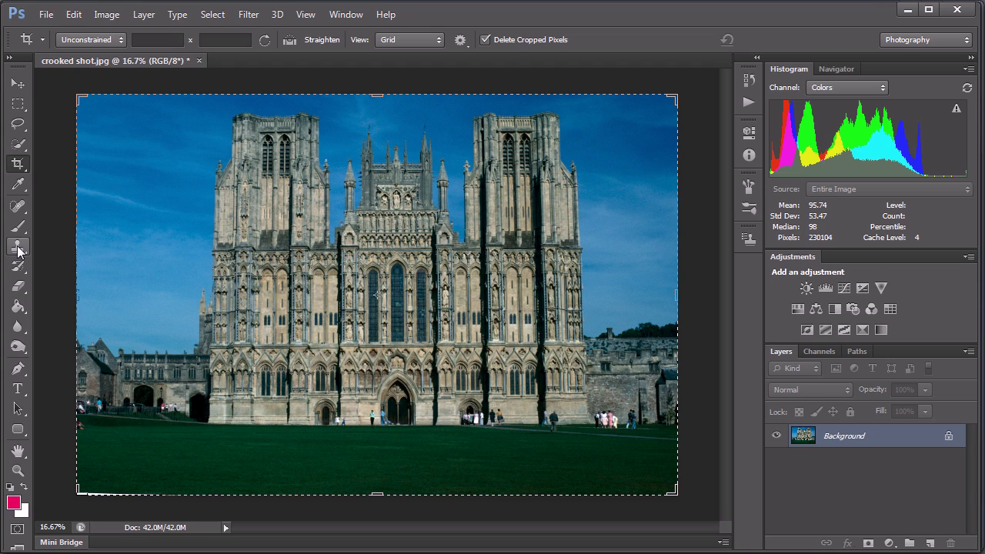
Crop a thin strip off the photo's bottom edge to remove the blank sliver, and apply it.
click(376, 494)
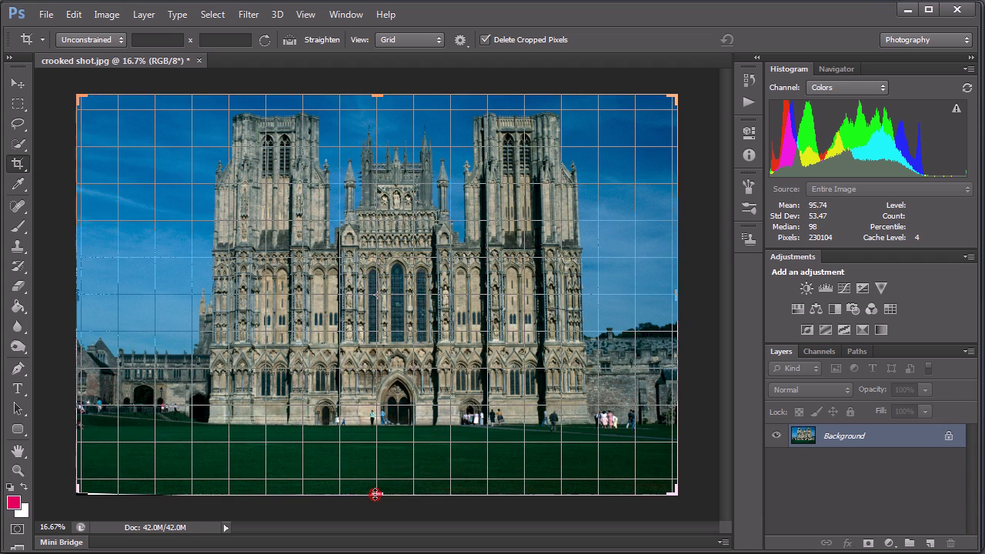
mouse_move(376, 494)
mouse_down()
mouse_move(377, 422)
mouse_move(378, 487)
mouse_up()
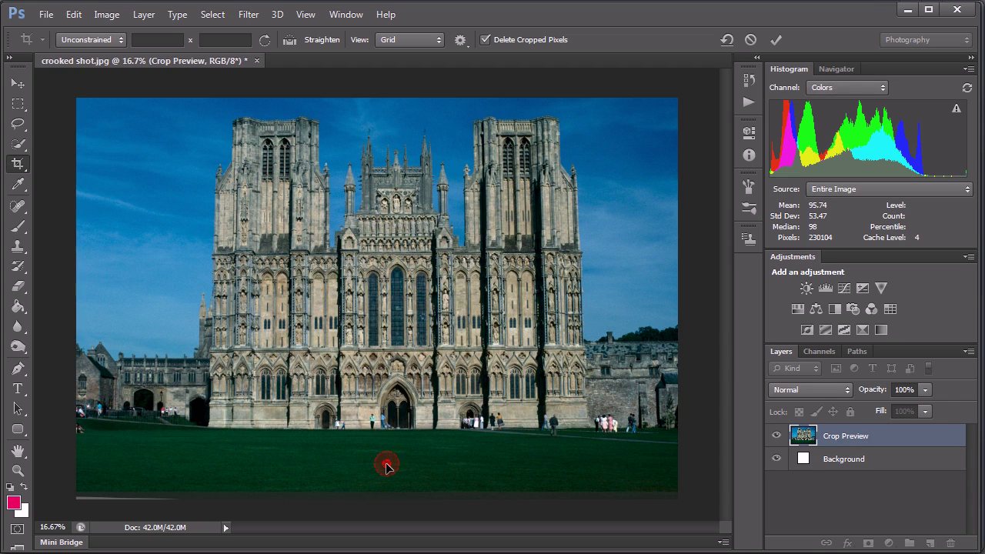
double_click(386, 466)
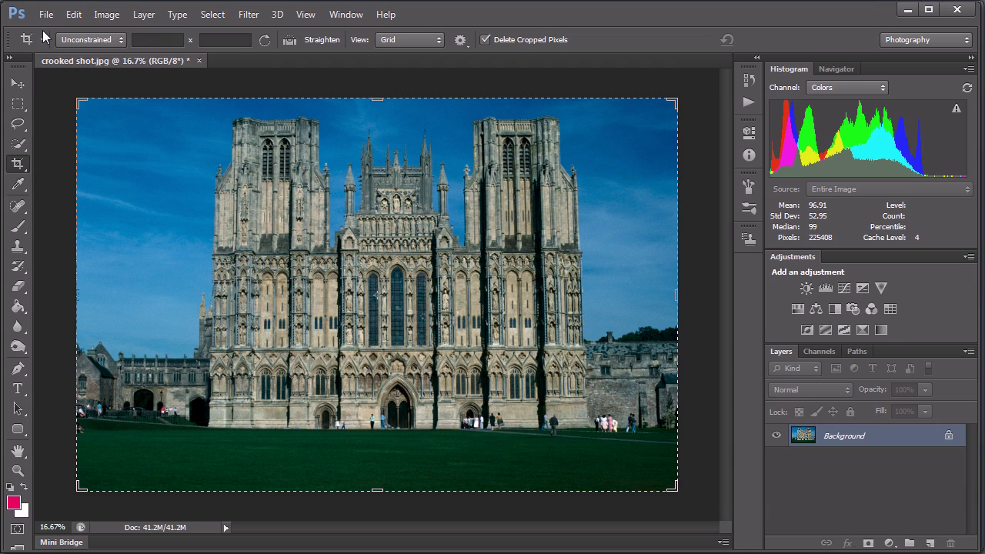
click(43, 40)
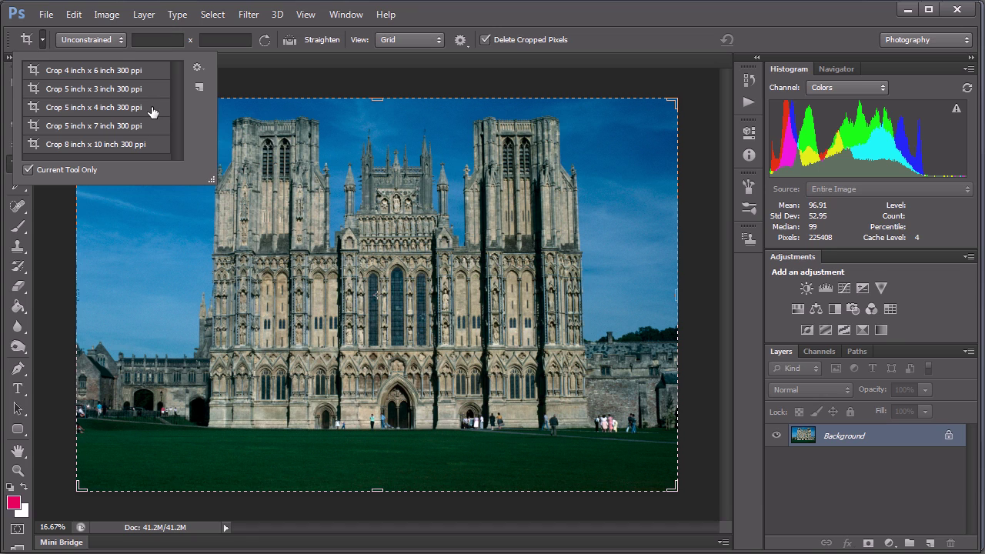
click(121, 41)
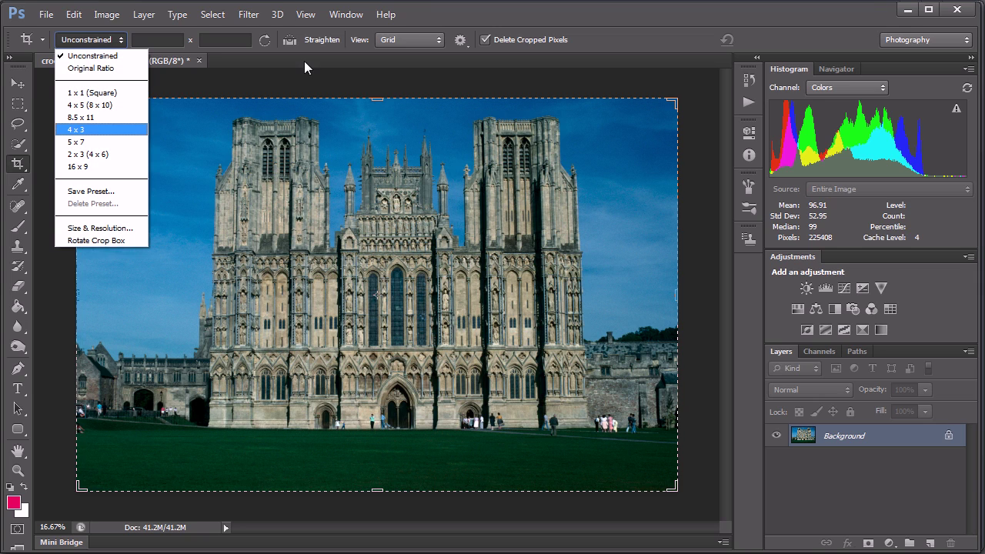
click(246, 55)
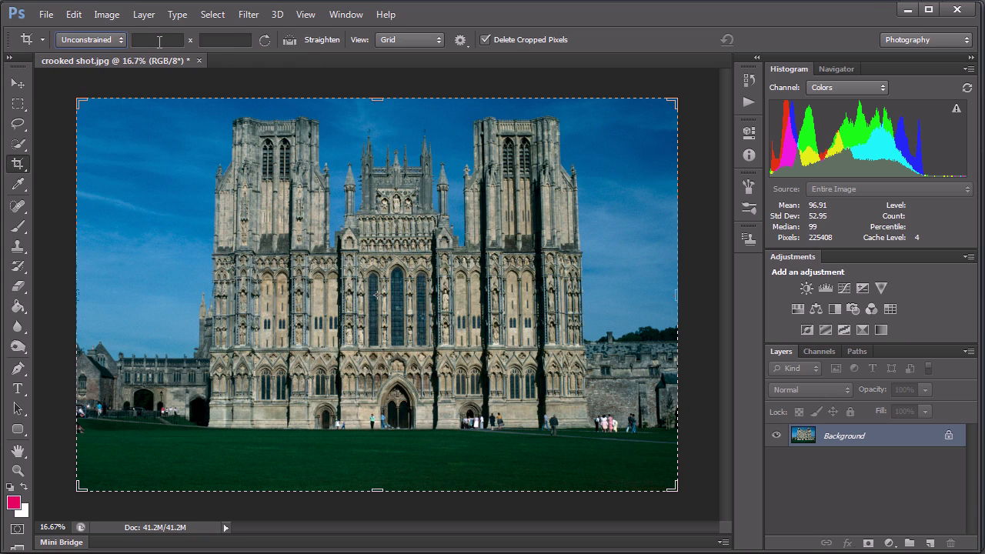
Set the crop width to 8 in.
click(158, 39)
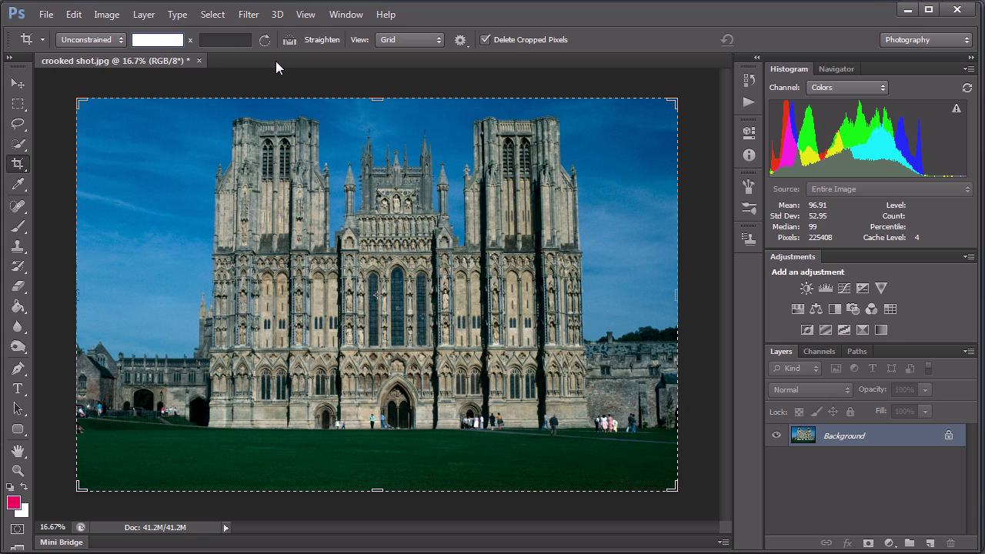
text(8")
click(218, 45)
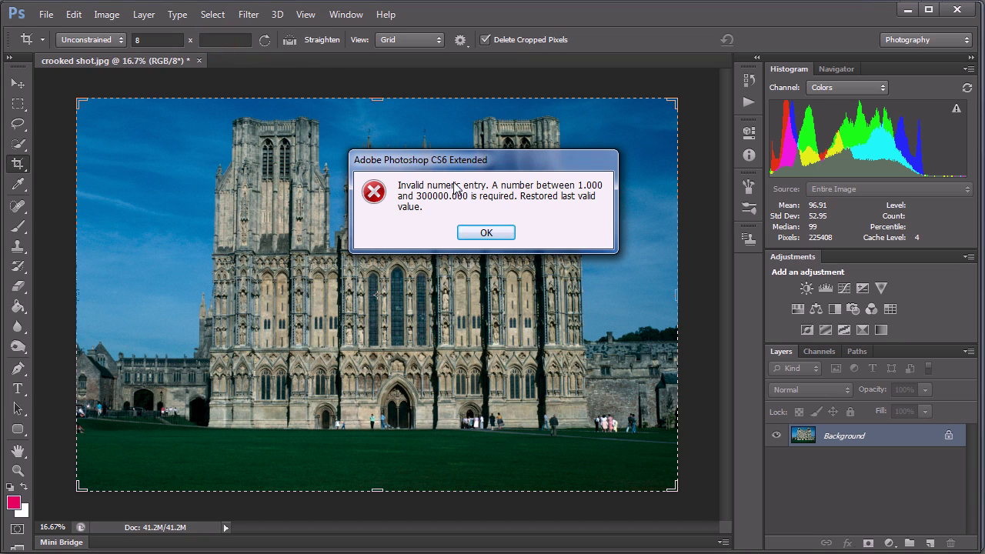
click(486, 233)
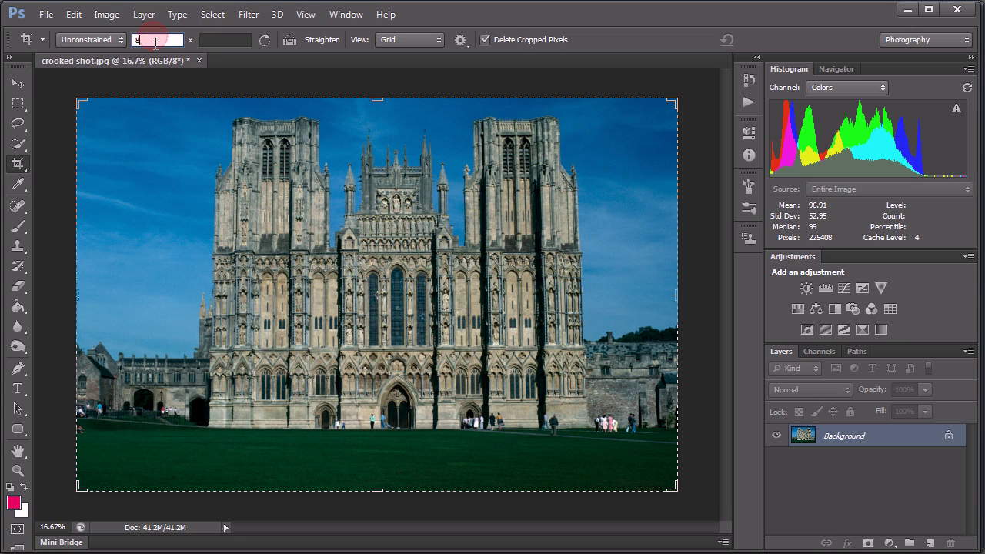
click(155, 39)
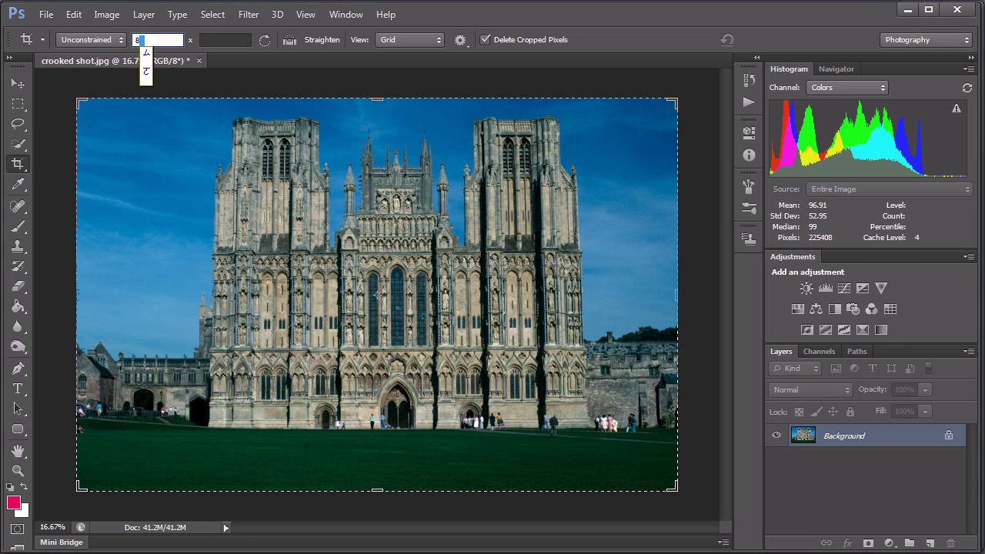
key(Return)
text(in)
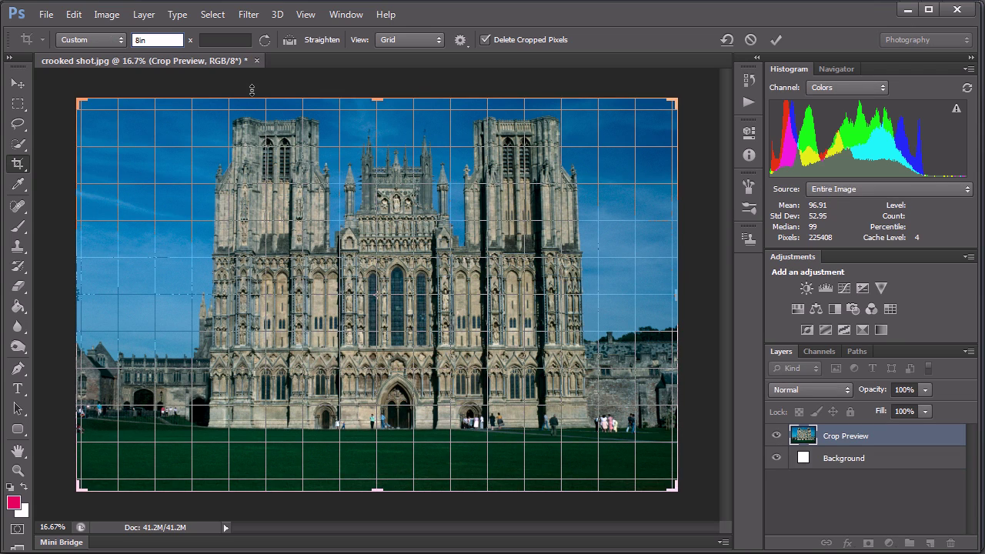
Set the crop height to 10 in and swap width and height to get a landscape 10 in x 8 in crop.
click(221, 42)
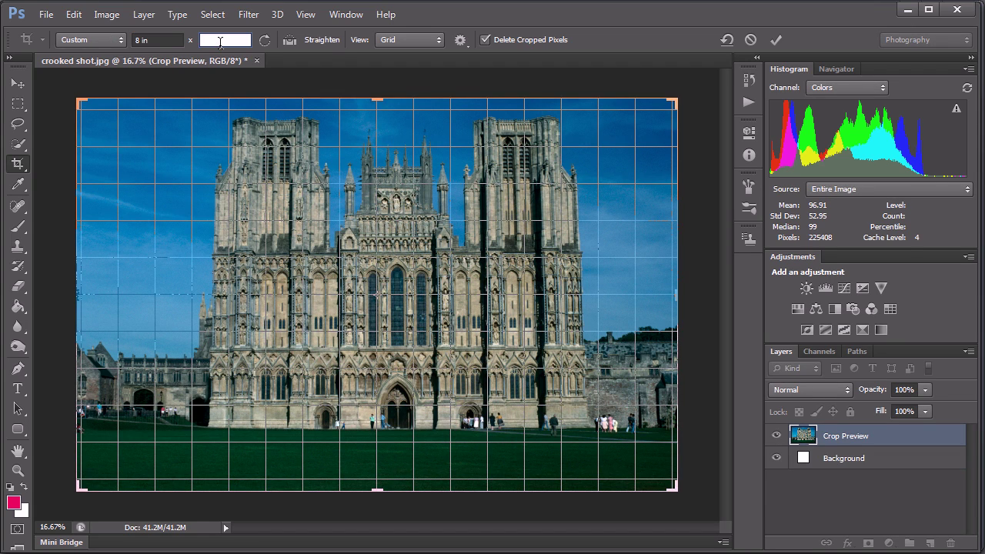
text(10)
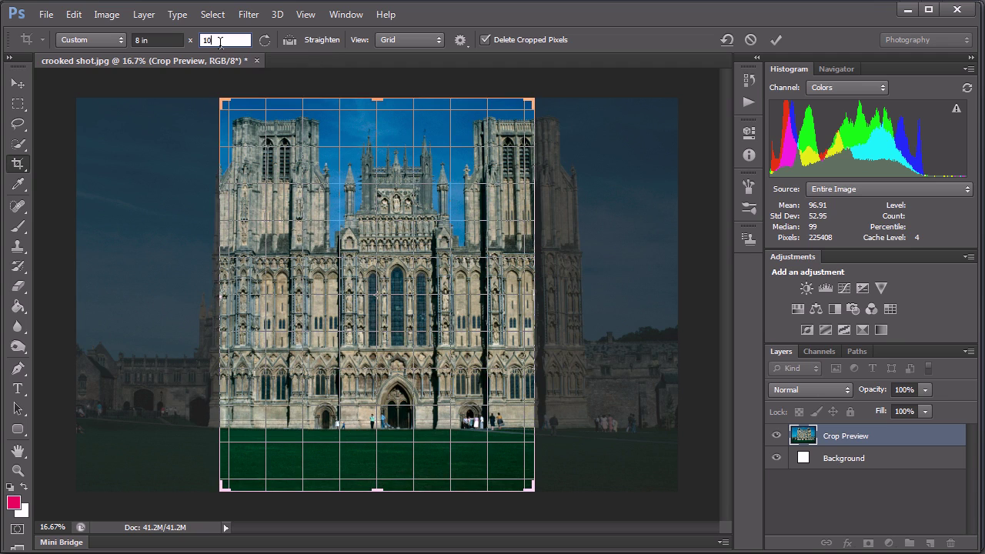
text(in)
key(Tab)
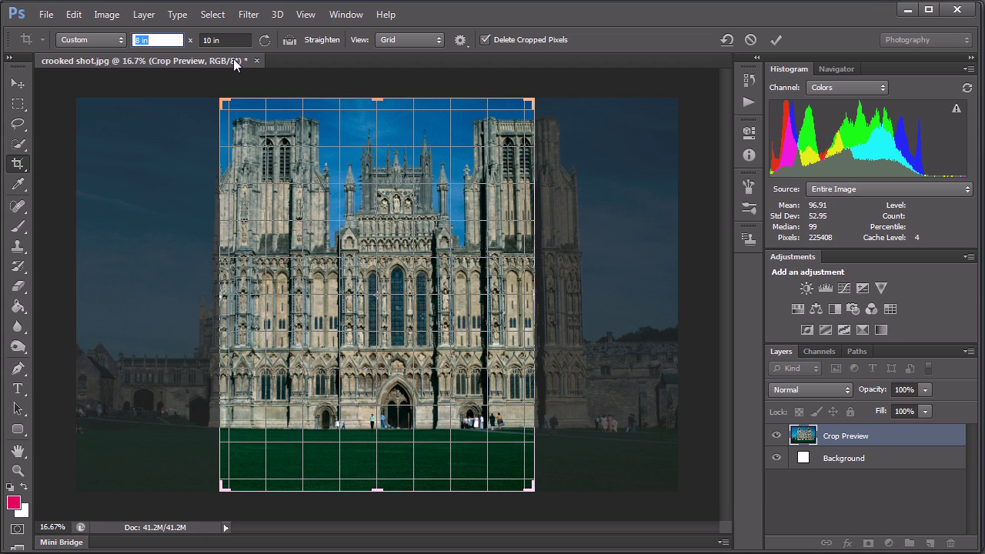
click(264, 39)
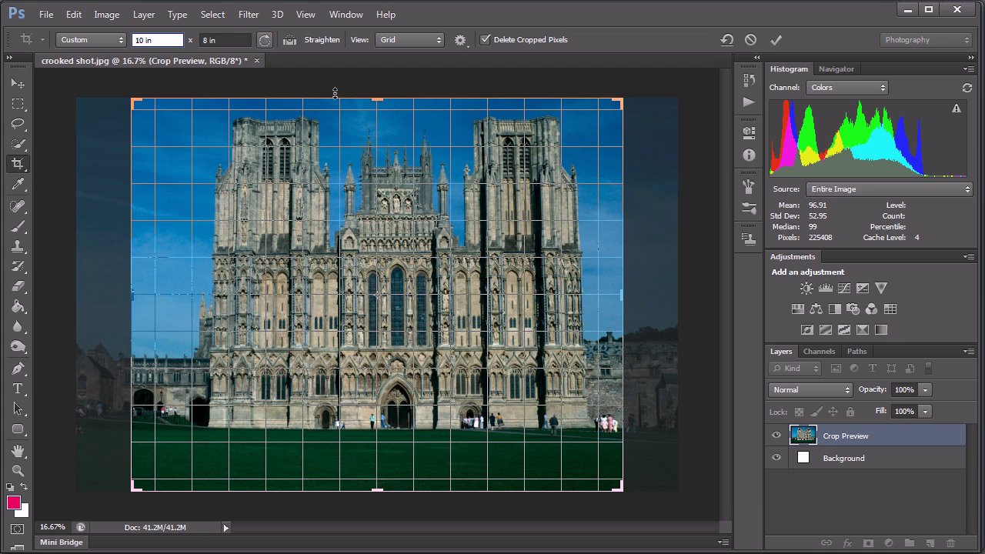